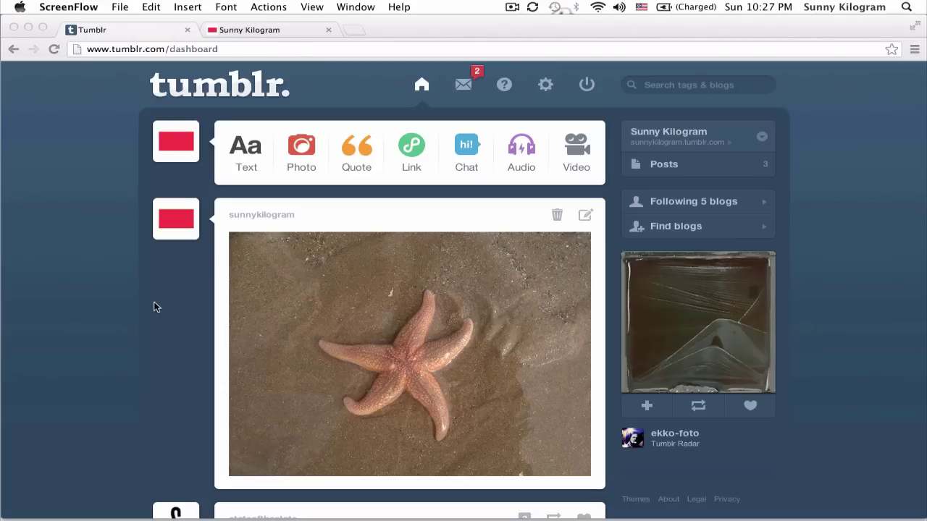
Review the Tumblr dashboard with the landscape starfish photo post at the top
{"action": "mouse_move", "coordinate": [463, 516]}
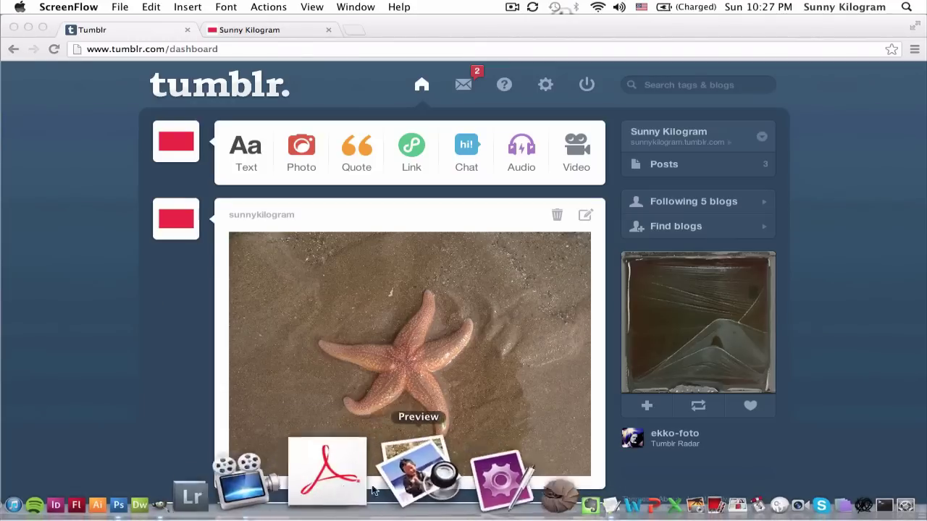
{"action": "left_click", "coordinate": [302, 474]}
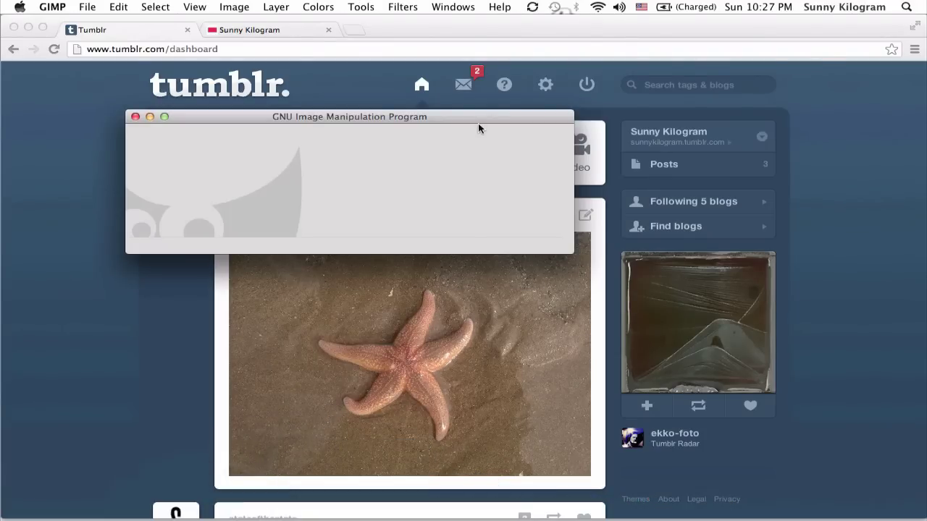
{"action": "left_click", "coordinate": [379, 87]}
{"action": "key", "text": "super+t"}
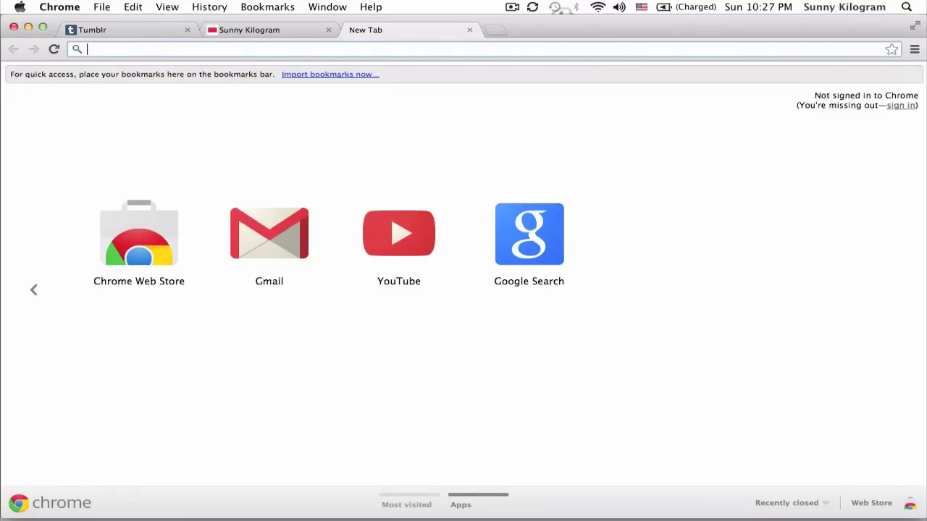
{"action": "type", "text": "www.gimp."}
{"action": "type", "text": "org"}
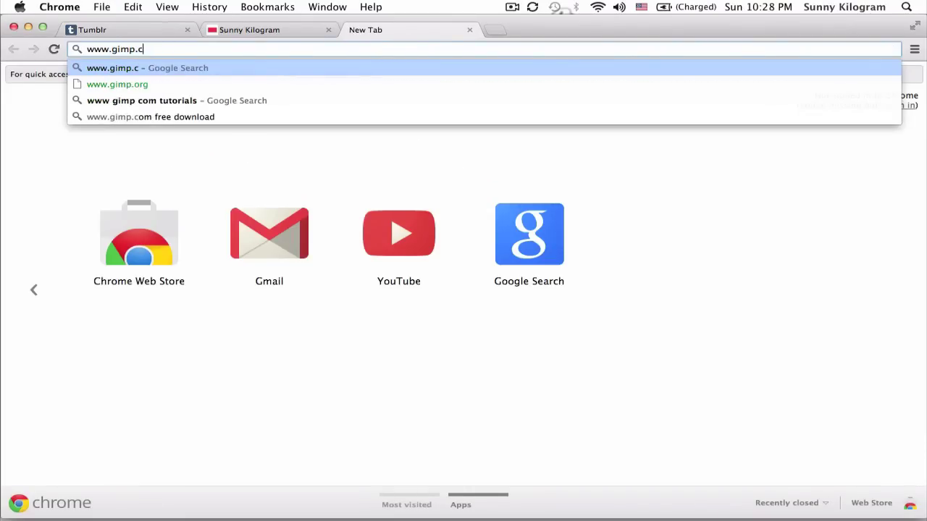
{"action": "key", "text": "Return"}
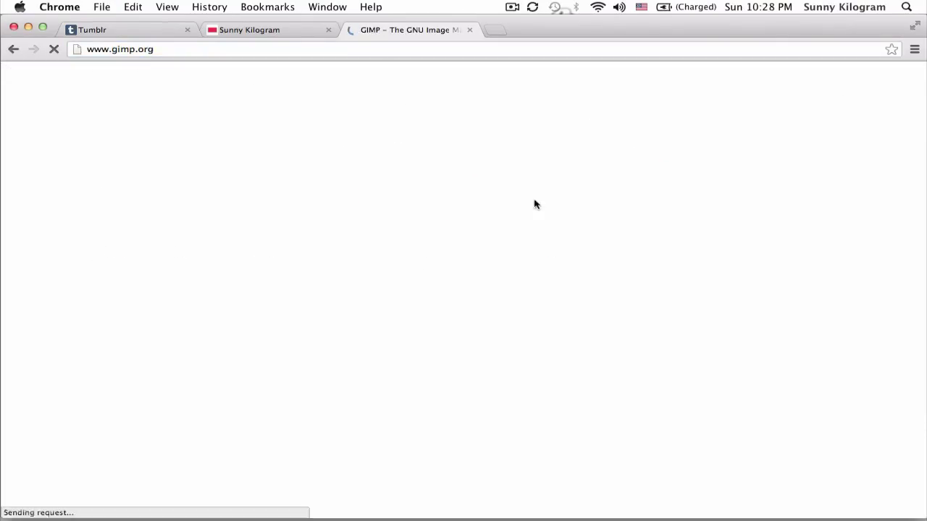
Scroll through the GIMP 2.8 homepage, then switch to the now-running GIMP
{"action": "scroll", "coordinate": [486, 308], "scroll_direction": "down", "scroll_amount": 10}
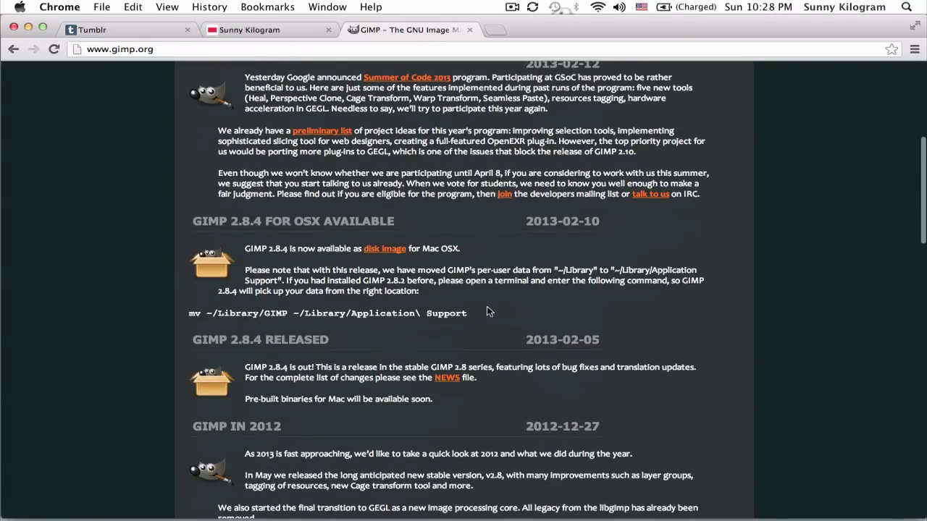
{"action": "scroll", "coordinate": [487, 311], "scroll_direction": "down", "scroll_amount": 5}
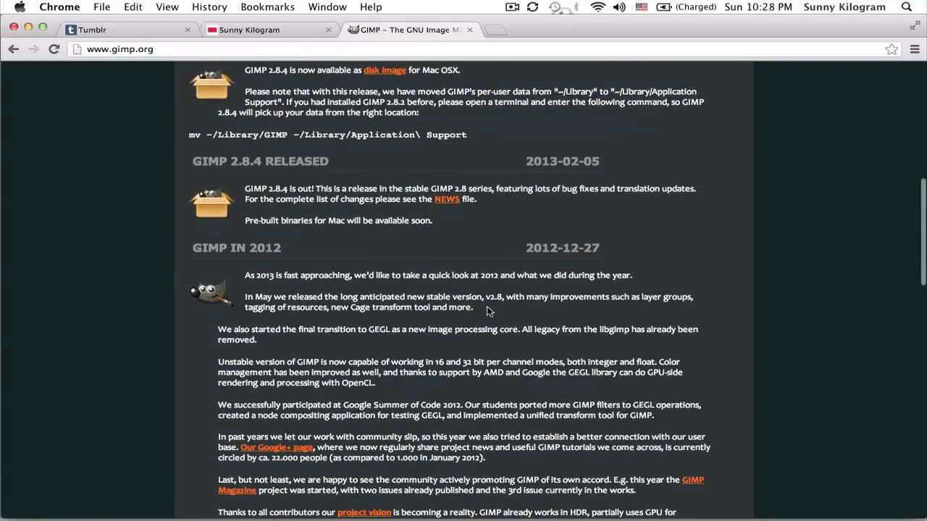
{"action": "scroll", "coordinate": [486, 311], "scroll_direction": "down", "scroll_amount": 5}
{"action": "scroll", "coordinate": [486, 312], "scroll_direction": "up", "scroll_amount": 20}
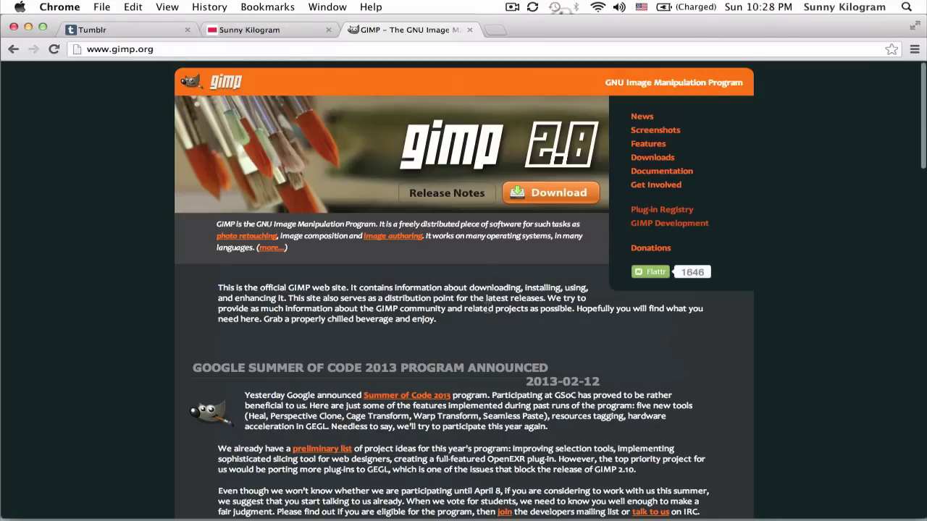
{"action": "mouse_move", "coordinate": [210, 519]}
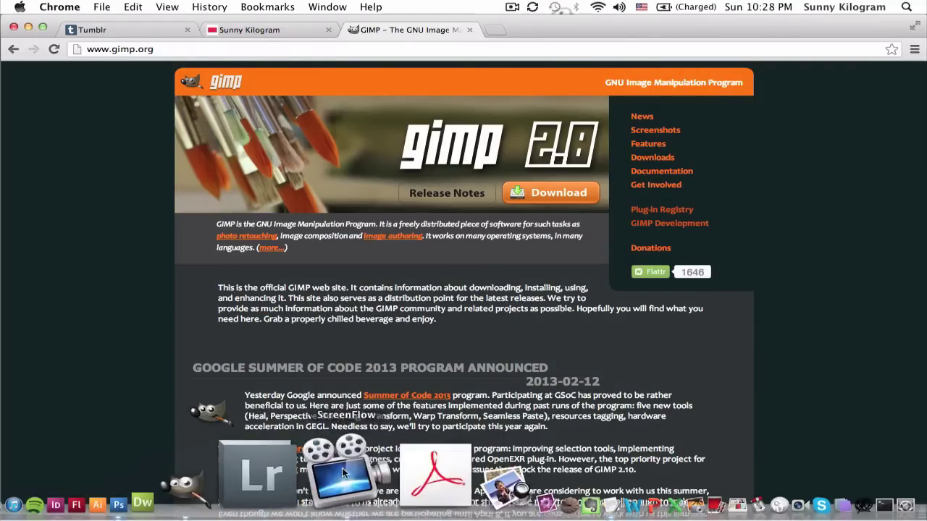
{"action": "left_click", "coordinate": [301, 472]}
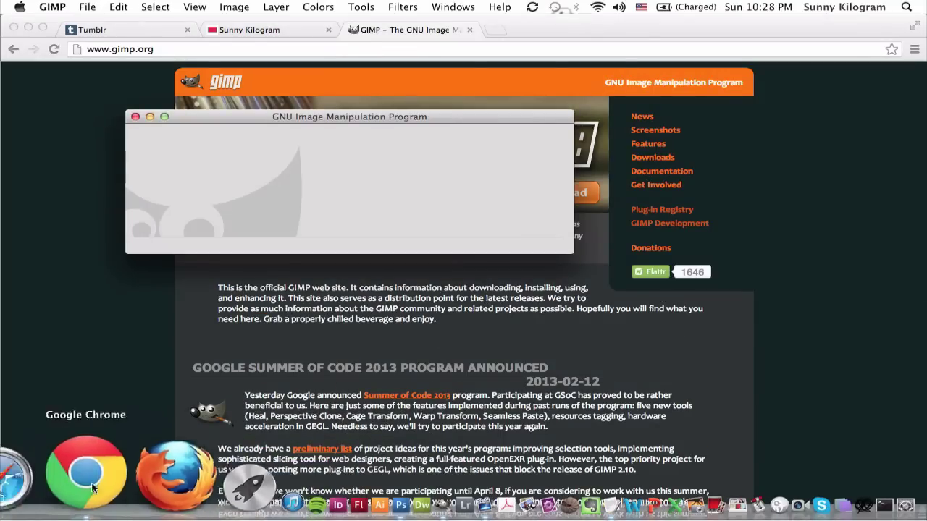
Drop sea-star-original.jpg from the tumblr folder onto GIMP's Dock icon to open it
{"action": "left_click", "coordinate": [31, 474]}
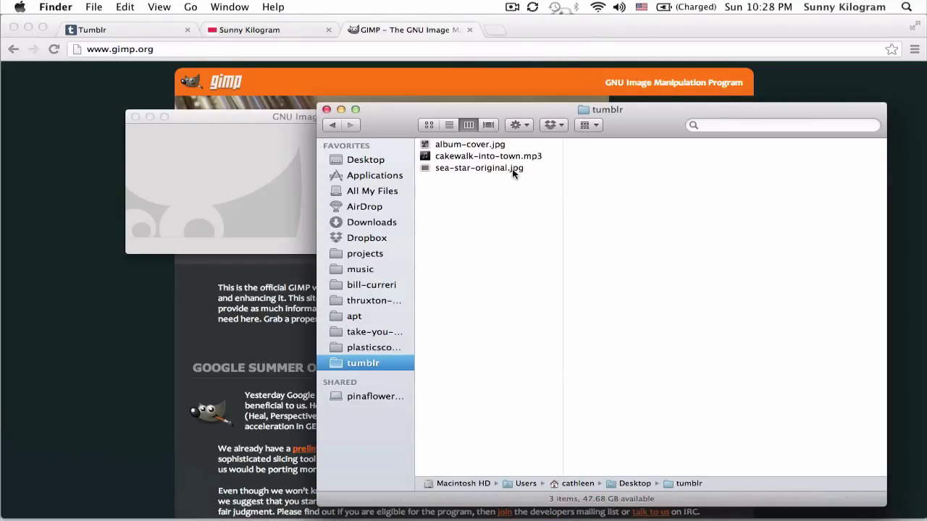
{"action": "left_click_drag", "start_coordinate": [501, 168], "coordinate": [308, 483]}
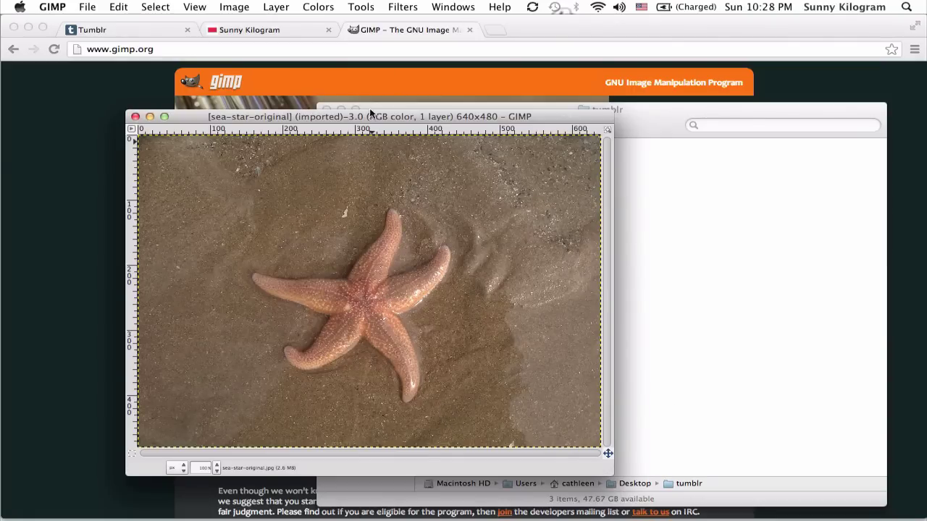
Rotate the starfish photo layer by a 90 degree angle with the Rotate tool
{"action": "left_click", "coordinate": [353, 5]}
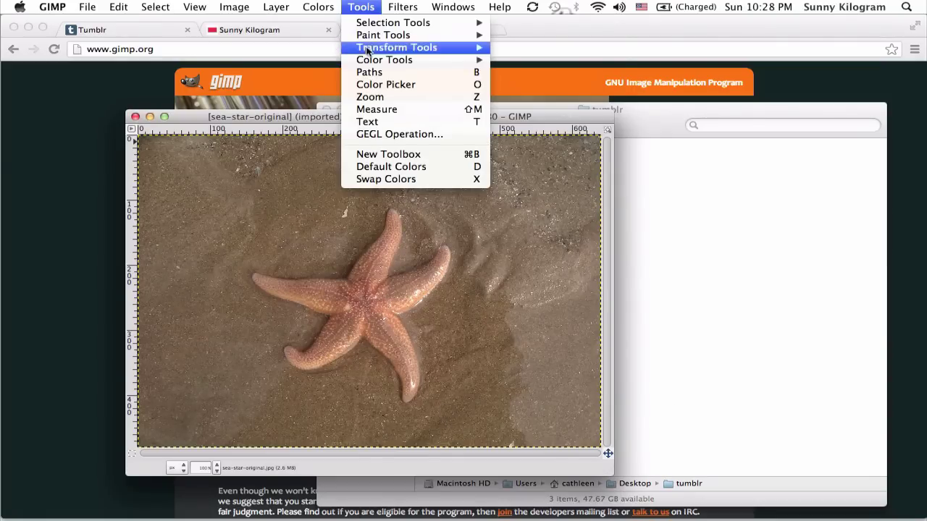
{"action": "mouse_move", "coordinate": [368, 52]}
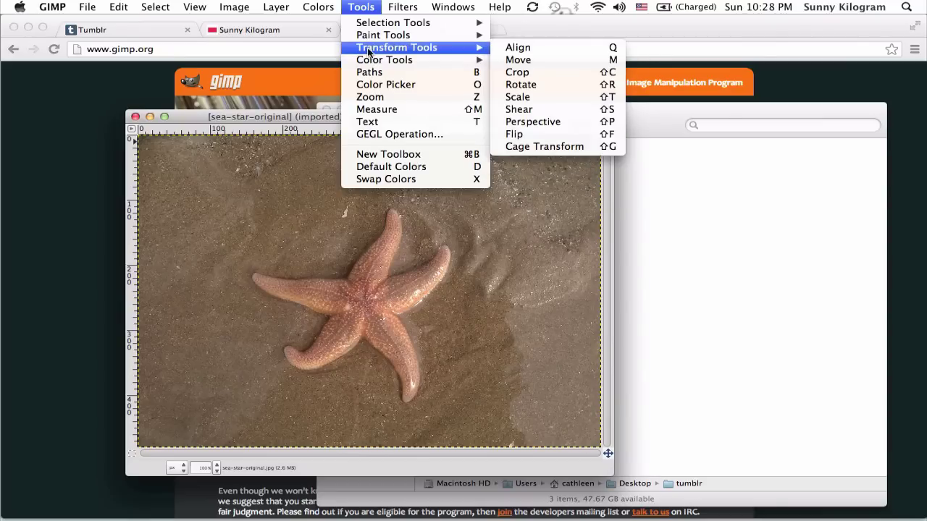
{"action": "left_click", "coordinate": [532, 86]}
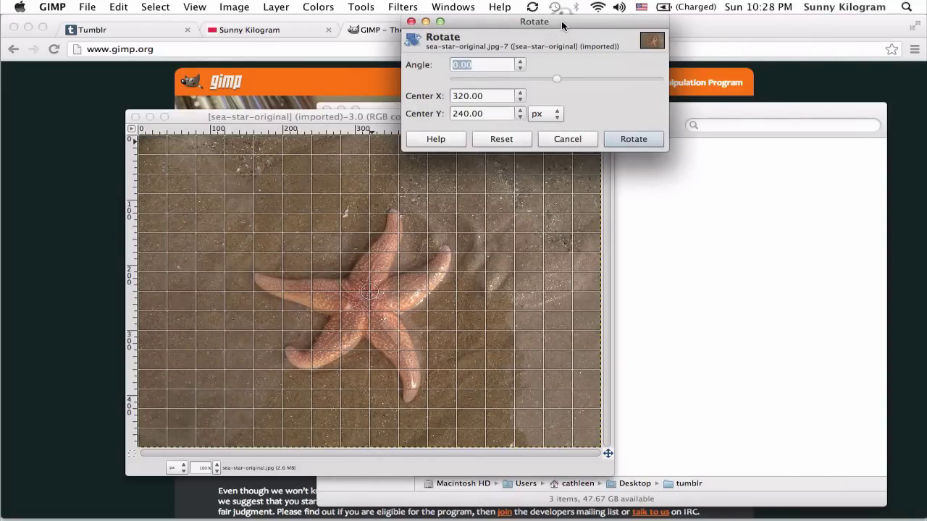
{"action": "left_click_drag", "start_coordinate": [562, 21], "coordinate": [574, 209]}
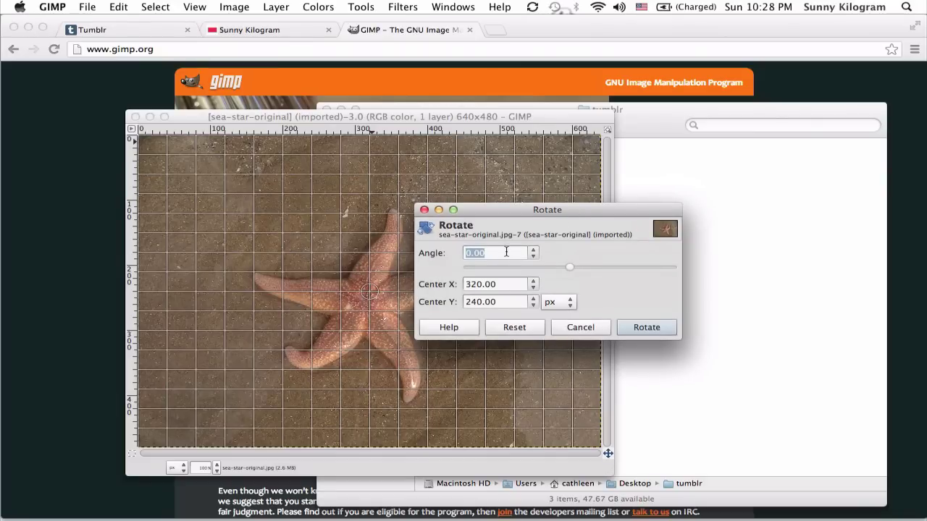
{"action": "type", "text": "90"}
{"action": "left_click", "coordinate": [647, 328]}
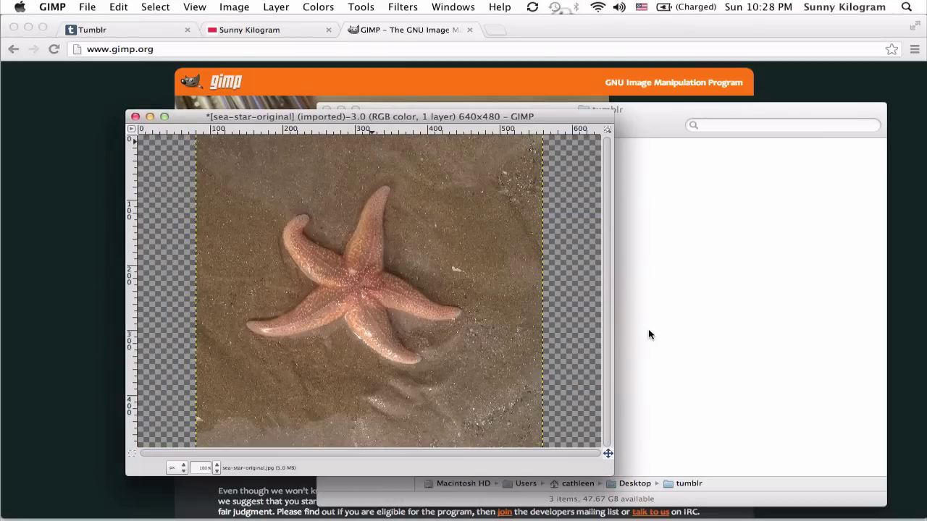
Enlarge the image window and use Fit Canvas to Layers for a 480×640 portrait
{"action": "left_click_drag", "start_coordinate": [610, 475], "coordinate": [662, 517]}
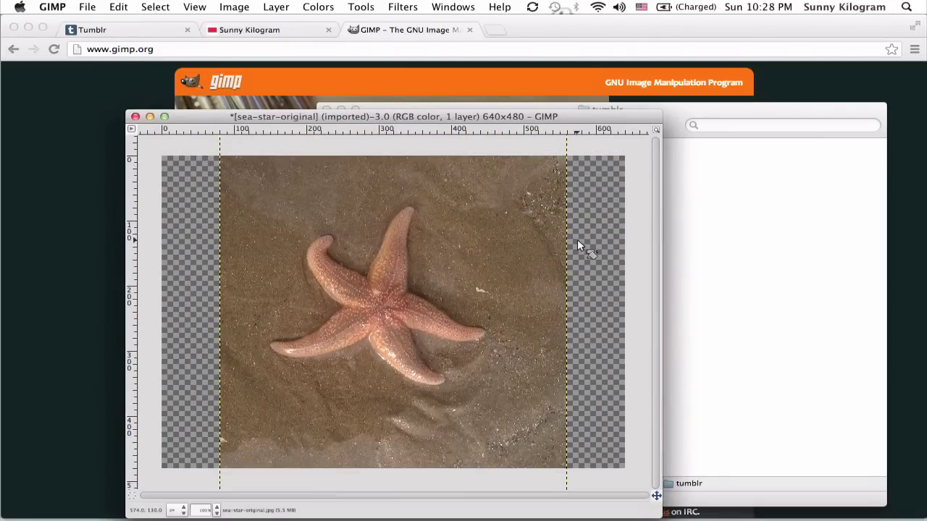
{"action": "left_click_drag", "start_coordinate": [504, 118], "coordinate": [496, 75]}
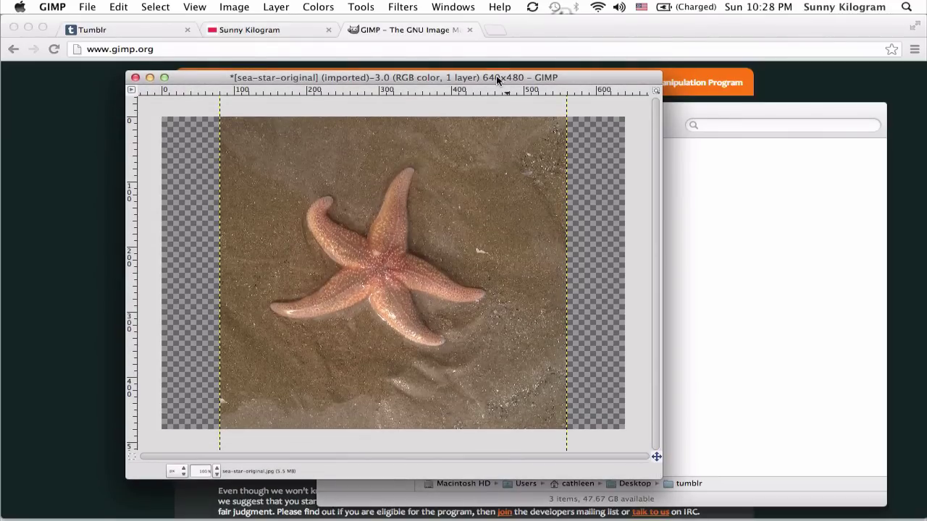
{"action": "left_click", "coordinate": [210, 6]}
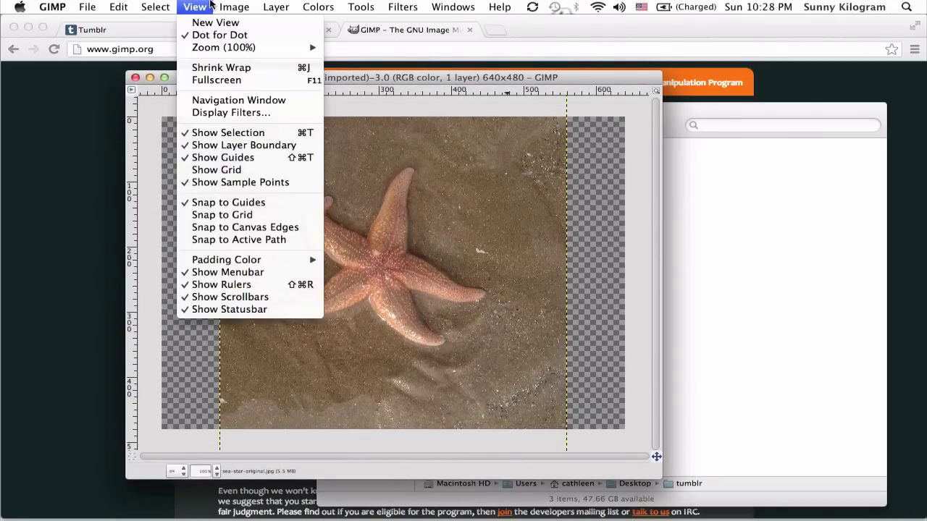
{"action": "left_click", "coordinate": [210, 5]}
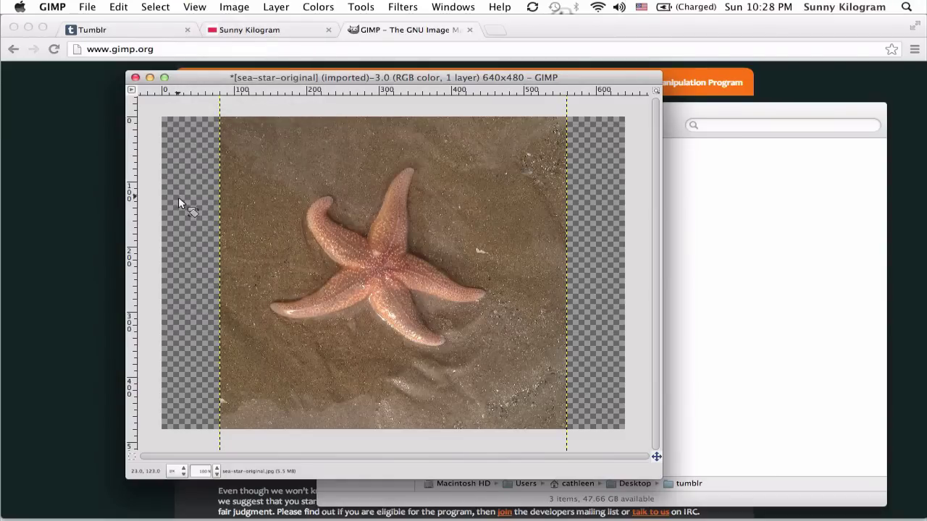
{"action": "left_click", "coordinate": [233, 6]}
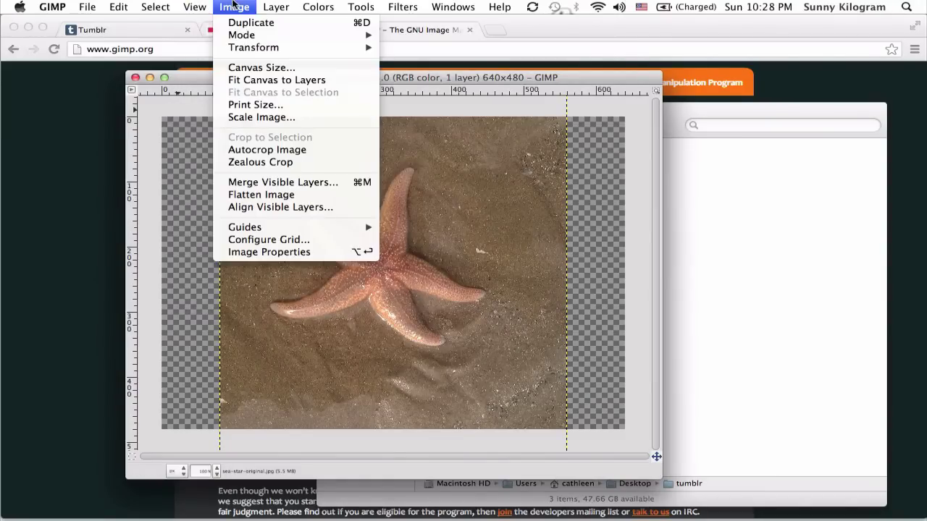
{"action": "left_click", "coordinate": [250, 80]}
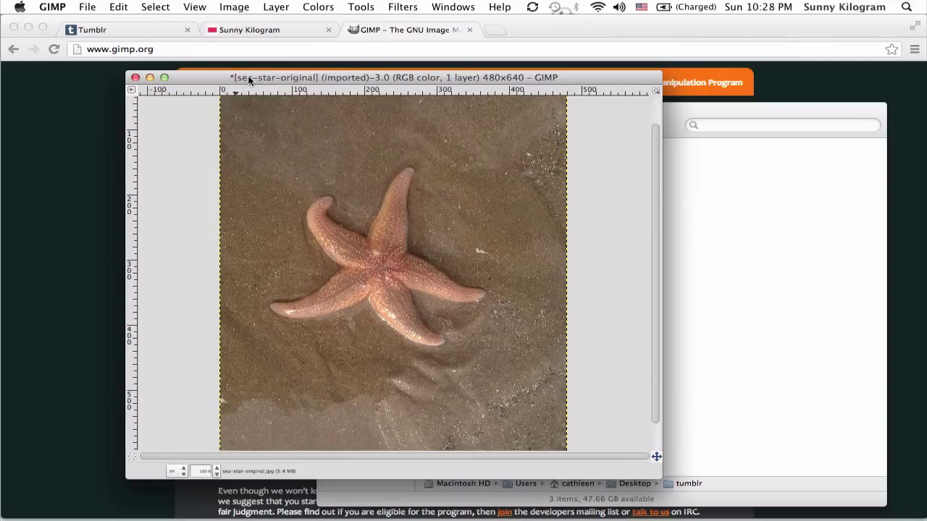
{"action": "scroll", "coordinate": [507, 213], "scroll_direction": "down", "scroll_amount": 4}
{"action": "scroll", "coordinate": [508, 212], "scroll_direction": "up", "scroll_amount": 2}
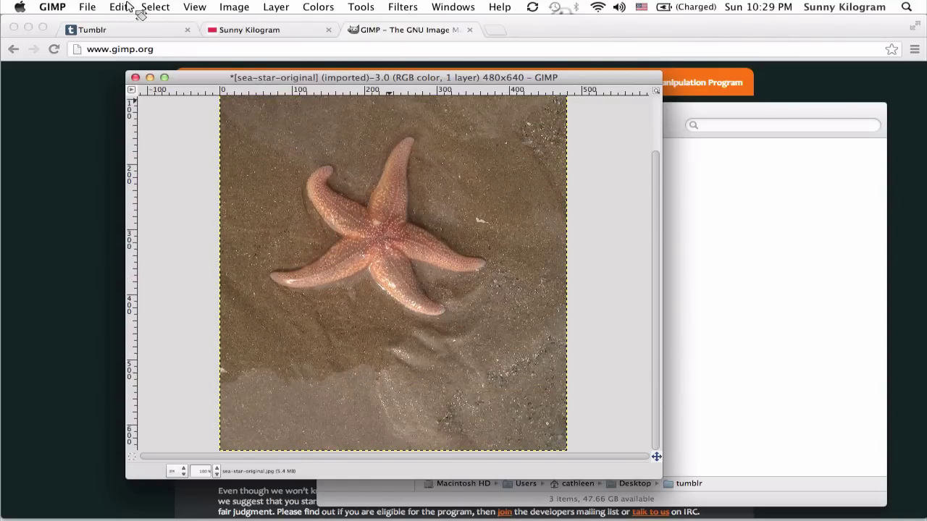
Export the image as sea-star-vertical.jpg into the tumblr folder at JPEG quality 90
{"action": "left_click", "coordinate": [93, 6]}
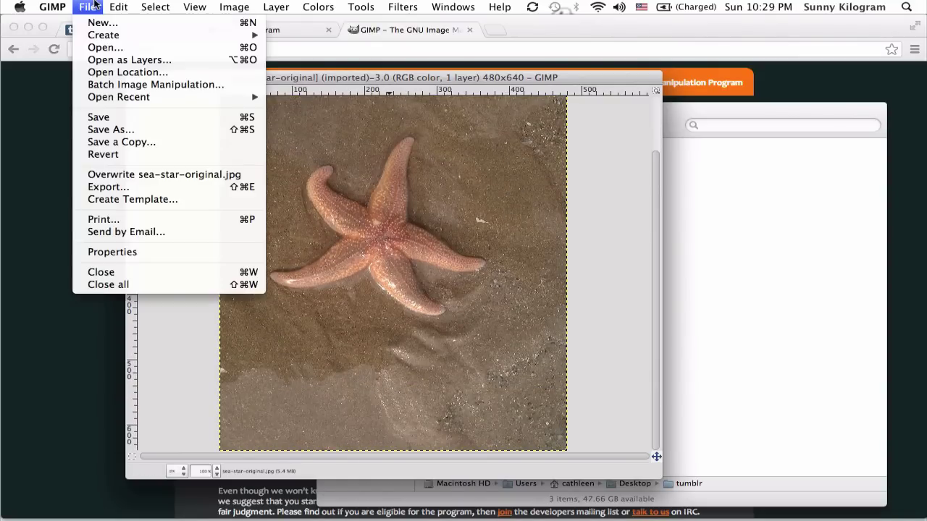
{"action": "left_click", "coordinate": [113, 188]}
{"action": "left_click", "coordinate": [252, 80]}
{"action": "double_click", "coordinate": [252, 79]}
{"action": "type", "text": "vertical"}
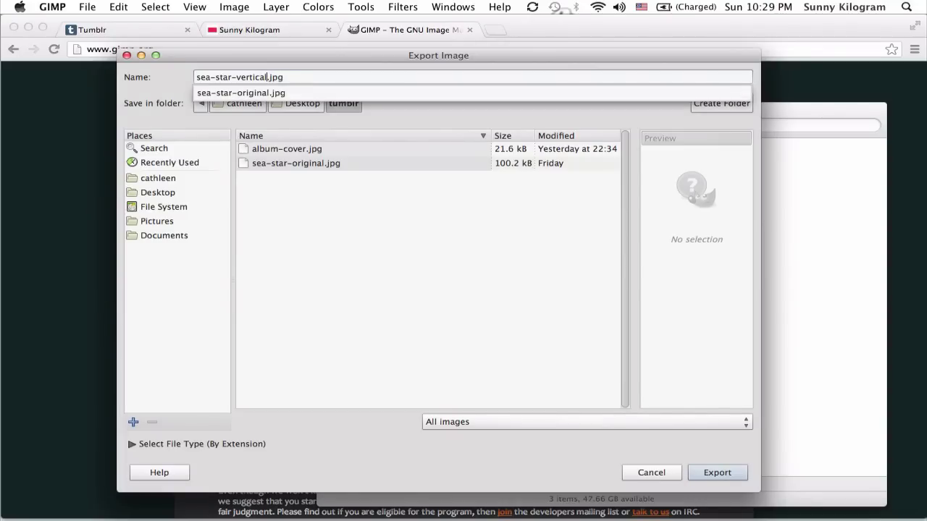
{"action": "left_click", "coordinate": [712, 476]}
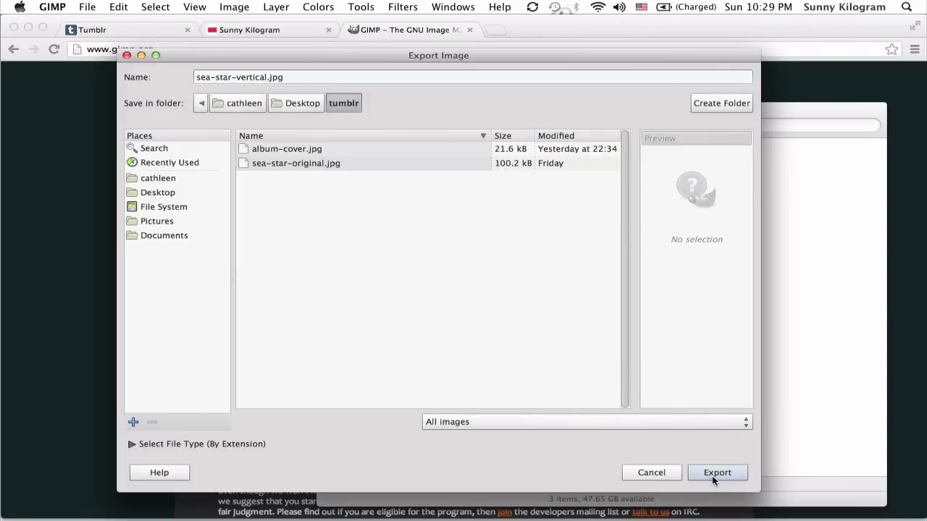
{"action": "left_click", "coordinate": [712, 476]}
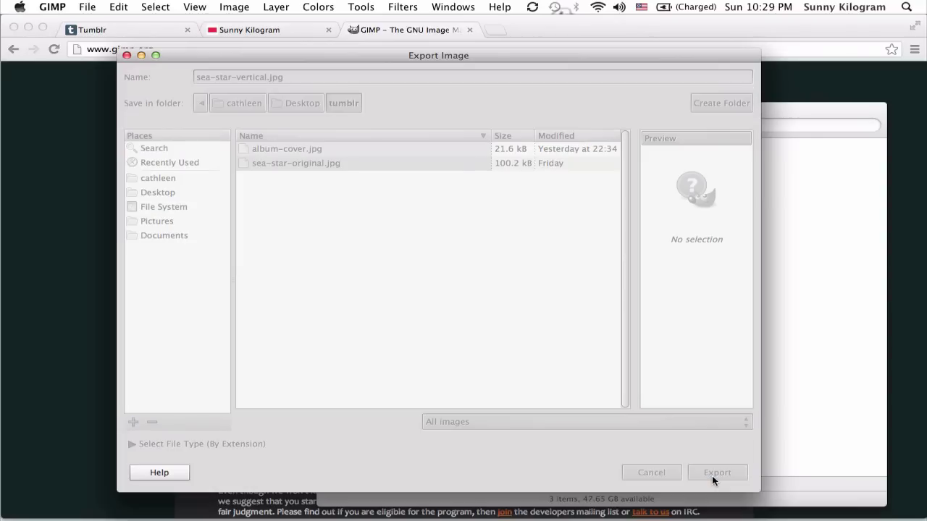
{"action": "left_click", "coordinate": [161, 30]}
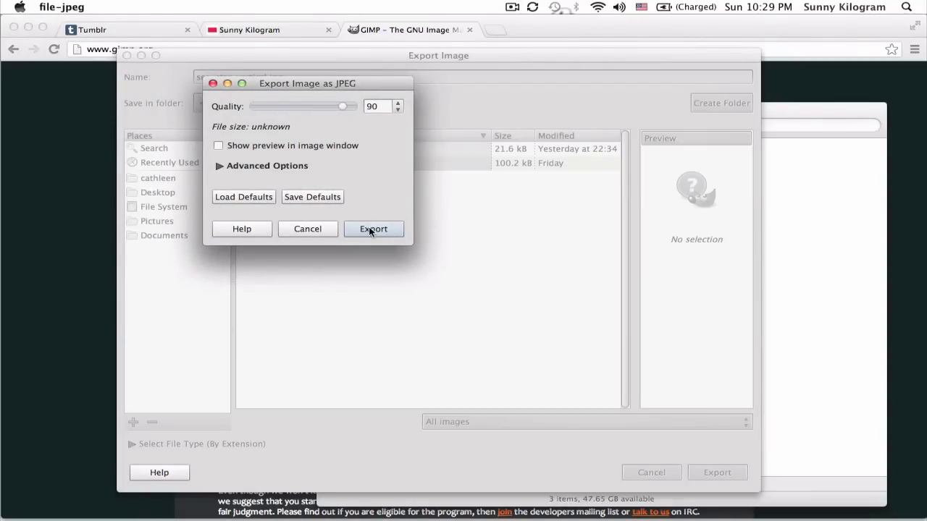
{"action": "left_click", "coordinate": [371, 229]}
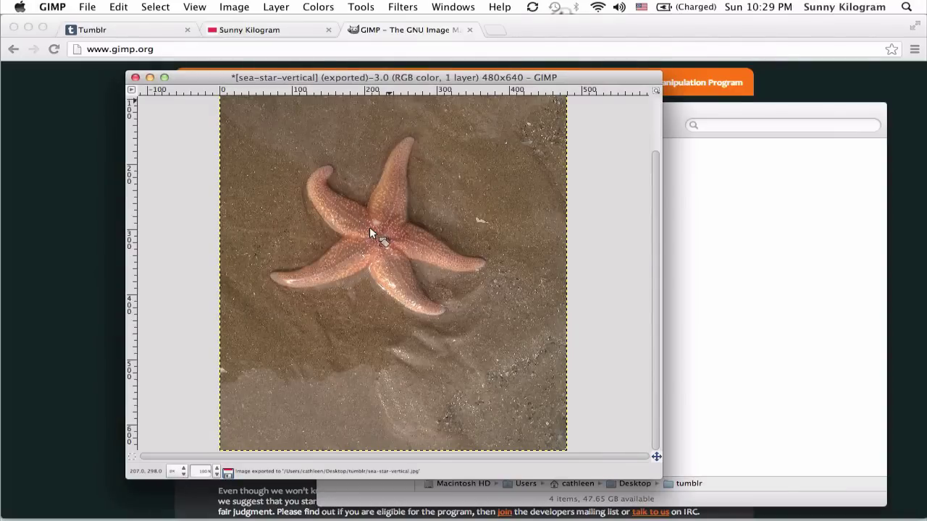
Verify sea-star-vertical.jpg is a 480×640 JPEG in Finder, then return to the Tumblr tab
{"action": "left_click", "coordinate": [722, 210]}
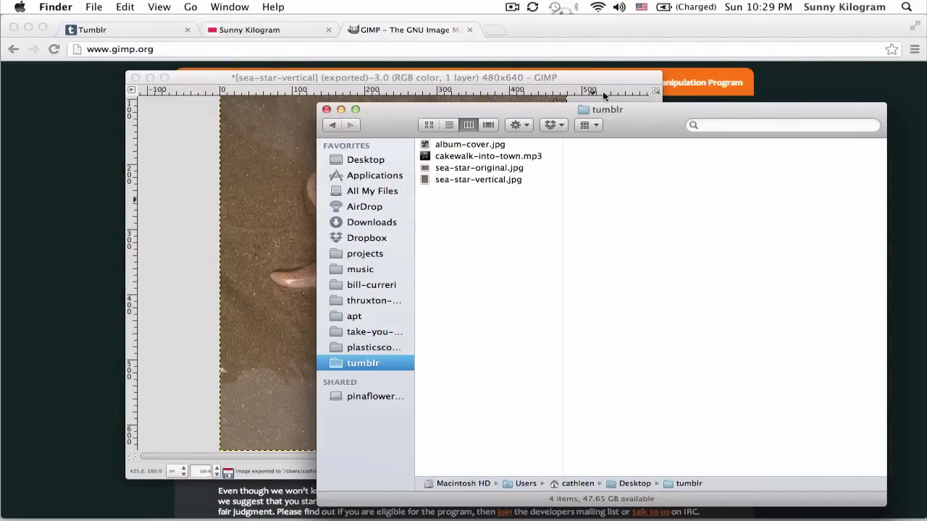
{"action": "left_click_drag", "start_coordinate": [627, 109], "coordinate": [655, 85]}
{"action": "left_click", "coordinate": [536, 161]}
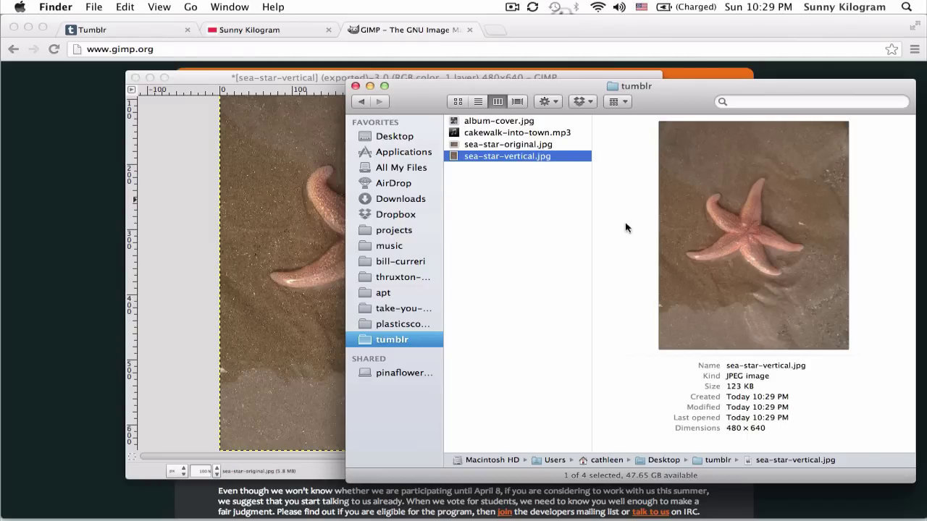
{"action": "left_click", "coordinate": [73, 194]}
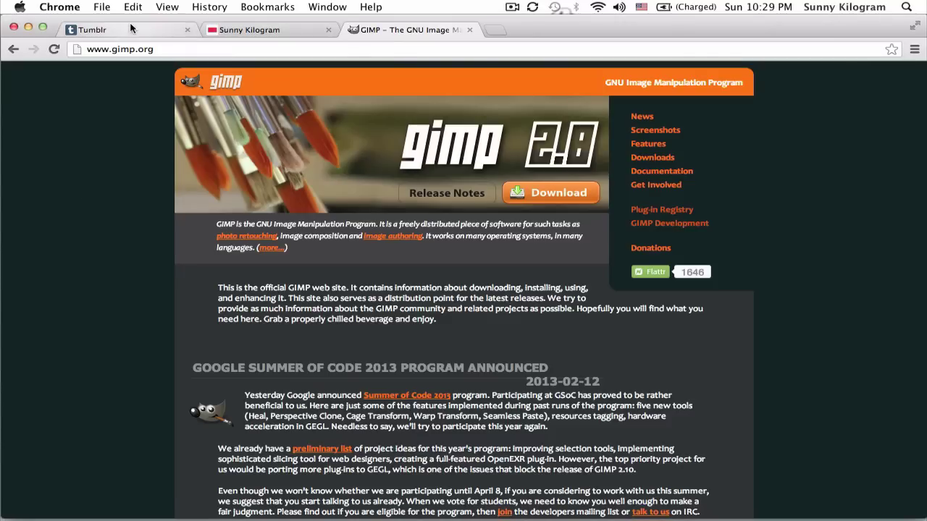
{"action": "left_click", "coordinate": [129, 29]}
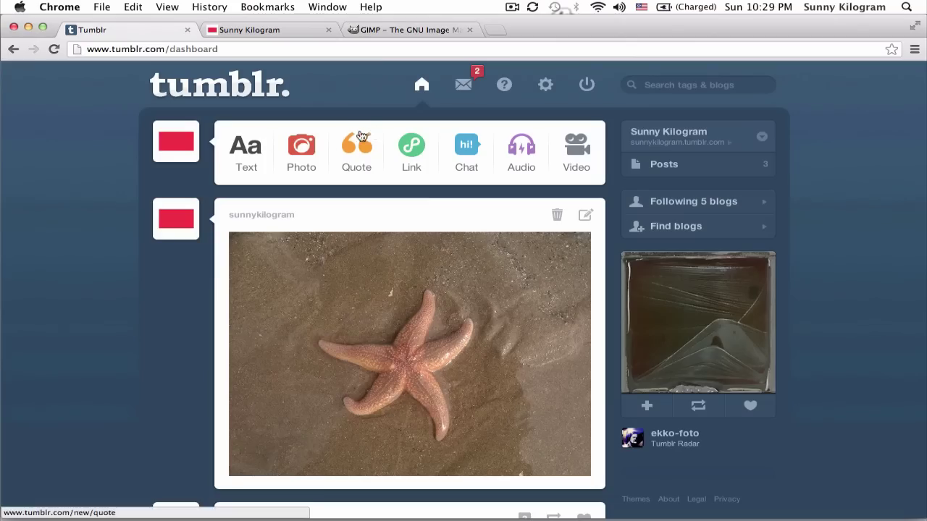
Create a Tumblr photo post by dragging in sea-star-vertical.jpg from Finder, then publish it
{"action": "left_click", "coordinate": [302, 149]}
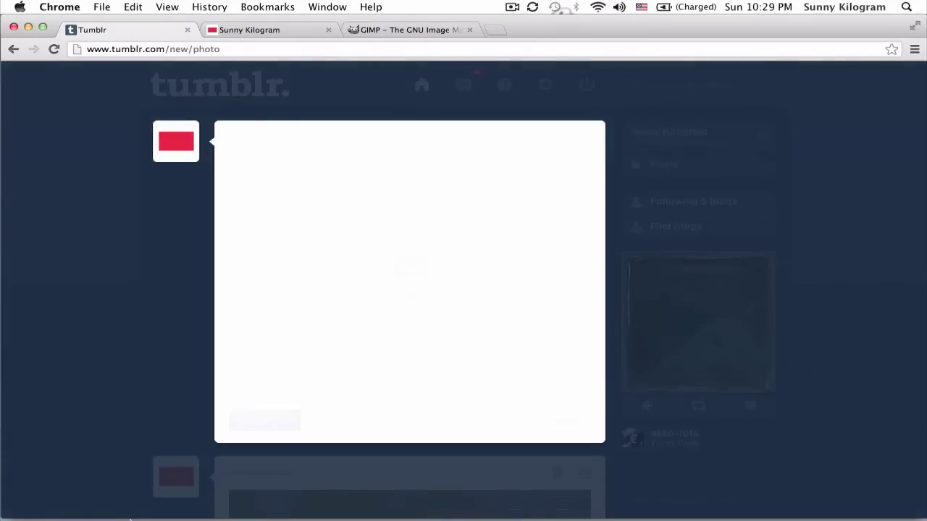
{"action": "left_click", "coordinate": [39, 475]}
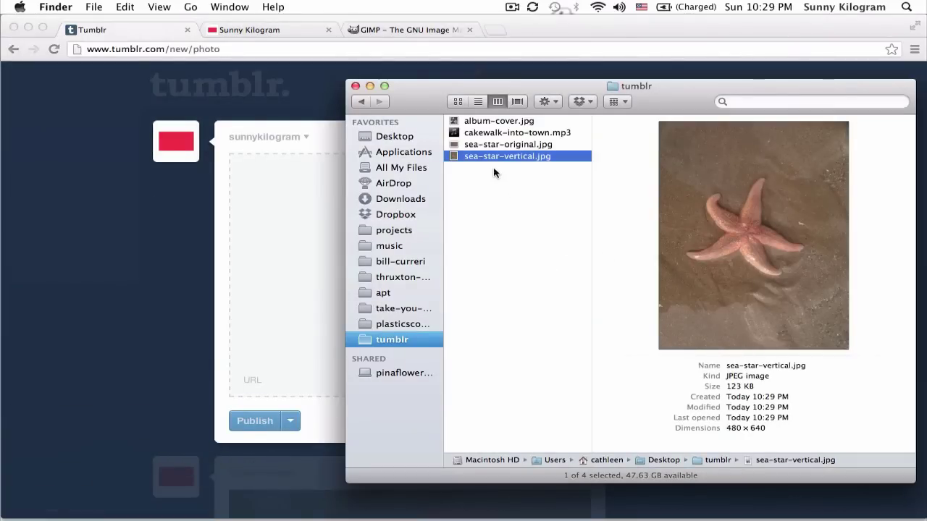
{"action": "left_click_drag", "start_coordinate": [493, 154], "coordinate": [272, 253]}
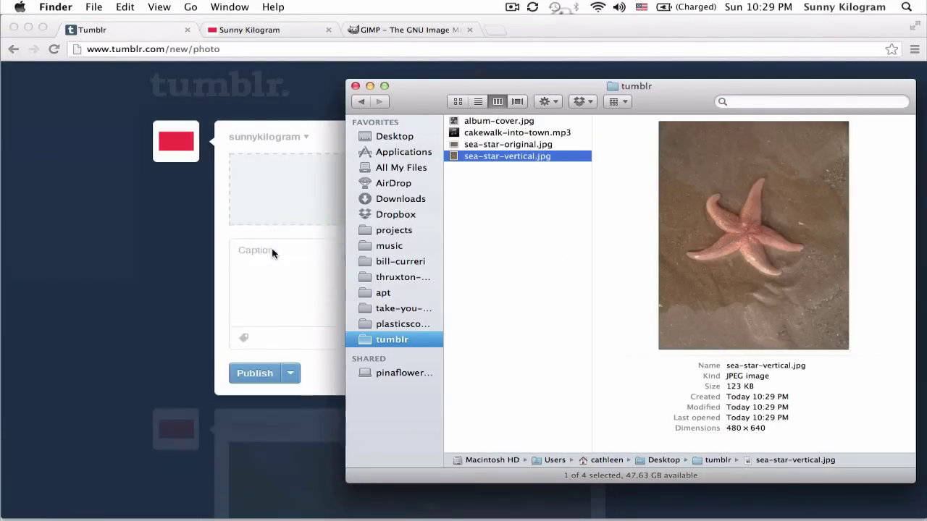
{"action": "left_click", "coordinate": [128, 268]}
{"action": "scroll", "coordinate": [128, 269], "scroll_direction": "down", "scroll_amount": 5}
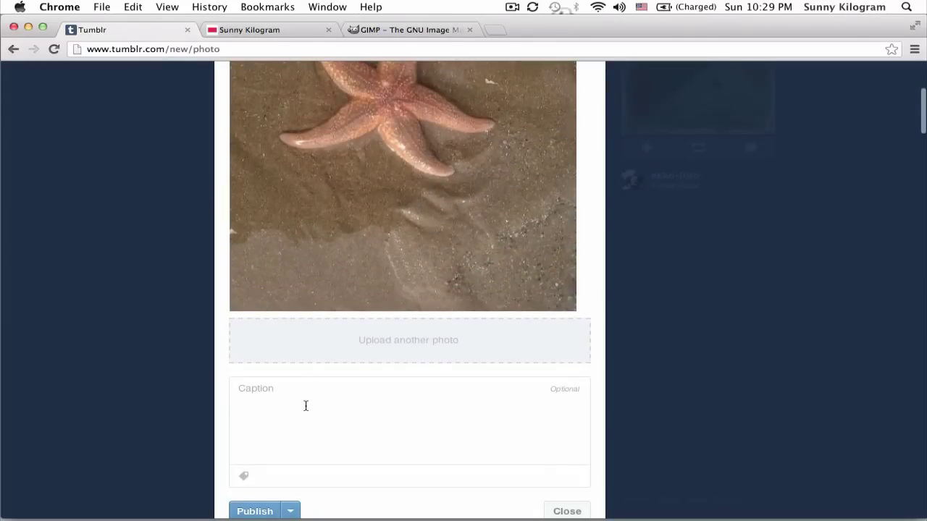
{"action": "scroll", "coordinate": [310, 391], "scroll_direction": "down", "scroll_amount": 3}
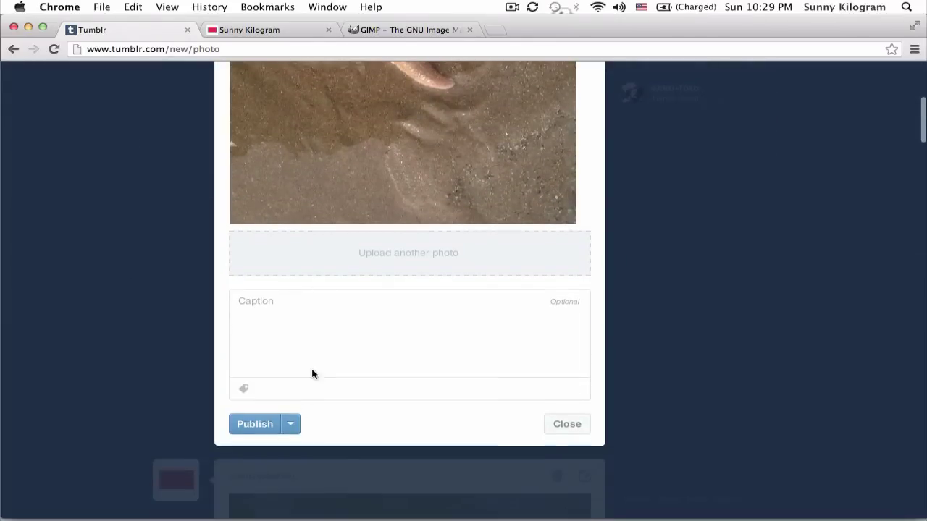
{"action": "left_click", "coordinate": [253, 420]}
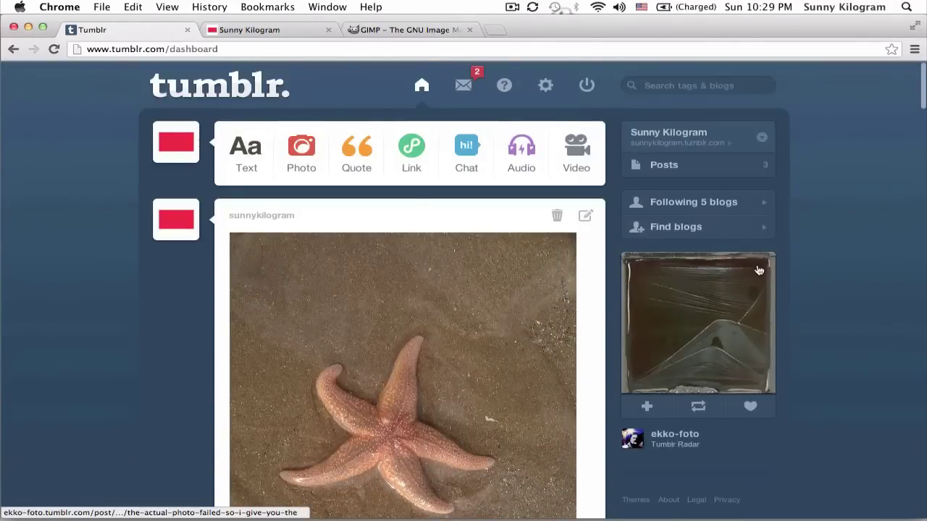
{"action": "scroll", "coordinate": [758, 270], "scroll_direction": "down", "scroll_amount": 5}
{"action": "scroll", "coordinate": [759, 269], "scroll_direction": "up", "scroll_amount": 5}
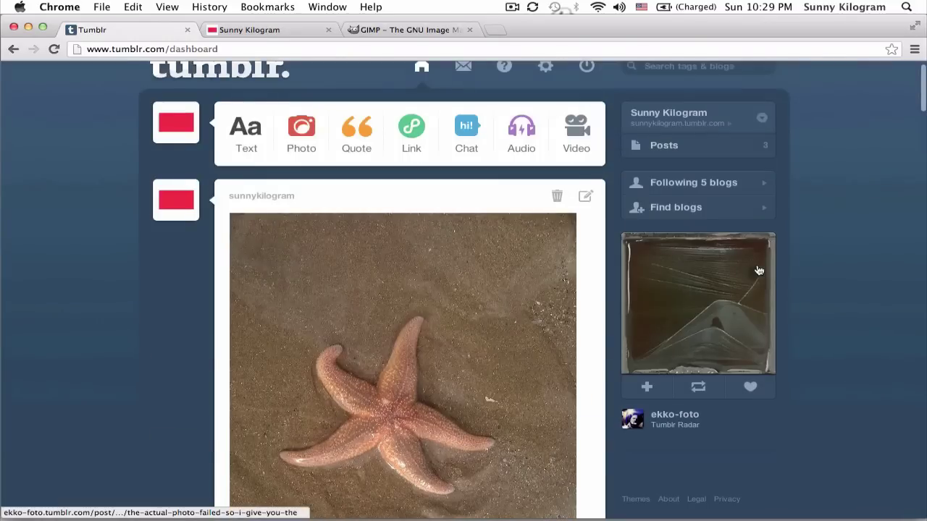